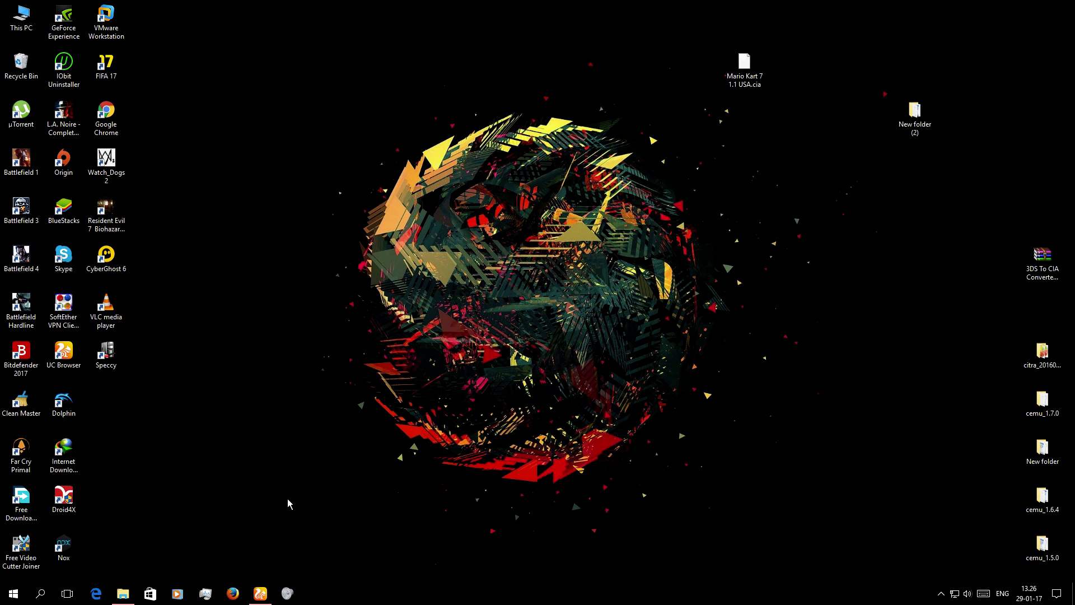
Return UC Browser to the 3DS To CIA Converter download page on Uplod.ws.
left_click(260, 593)
key("alt+Left")
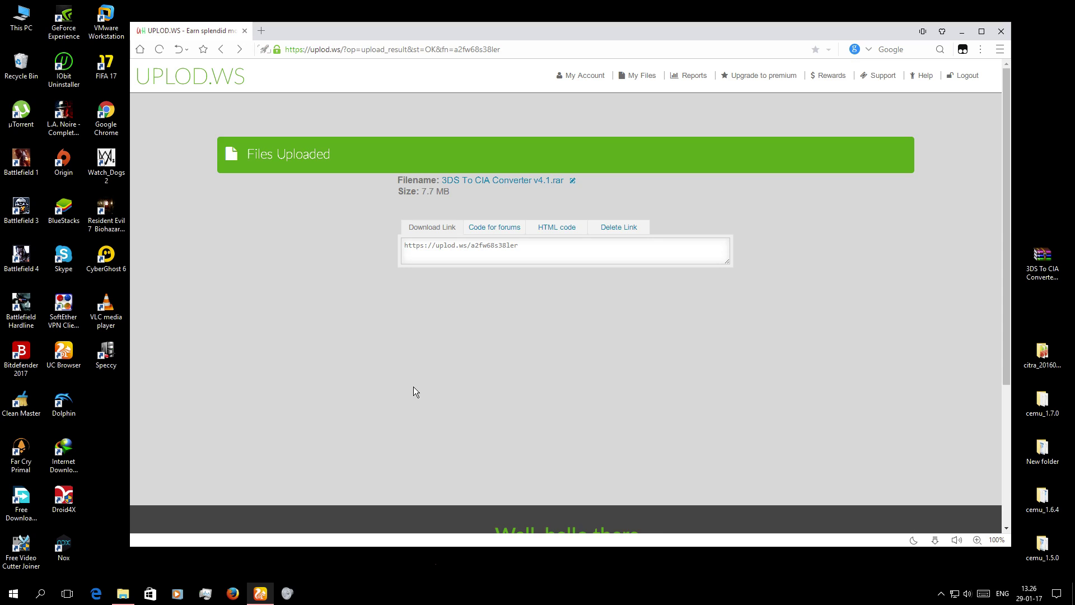
key("alt+Right")
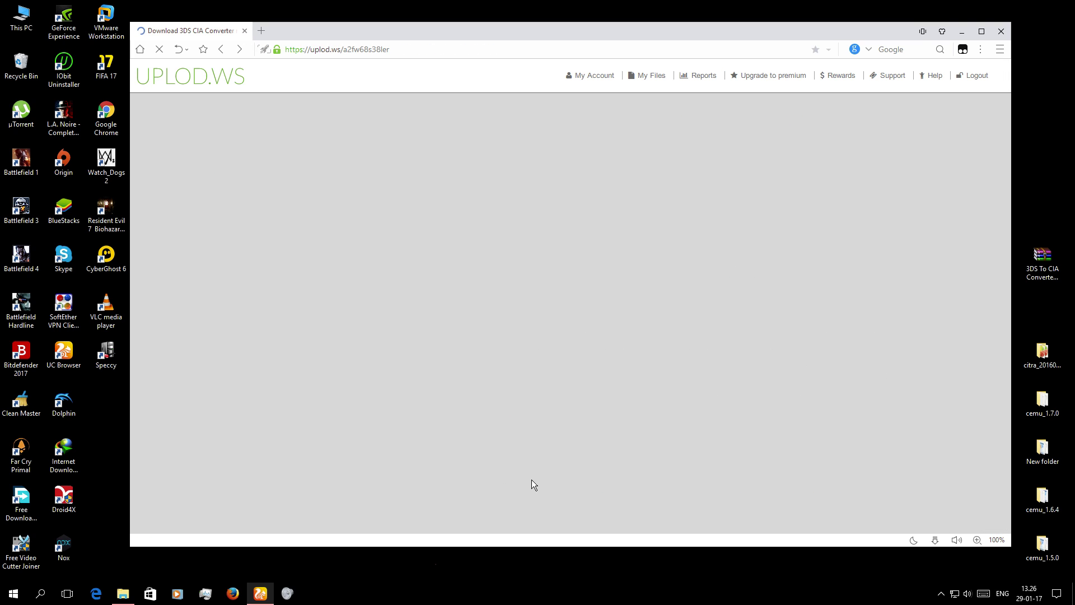
scroll(462, 316, "up", 4)
scroll(498, 196, "down", 3)
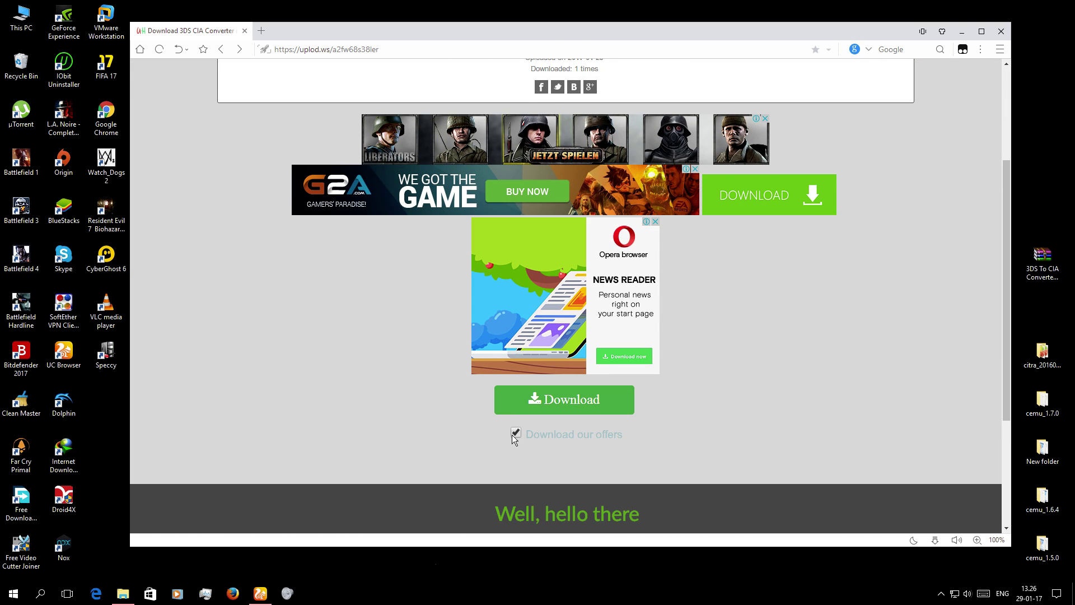
Untick 'Download our offers' and start the 7.68 MB converter download.
left_click(514, 433)
left_click(561, 407)
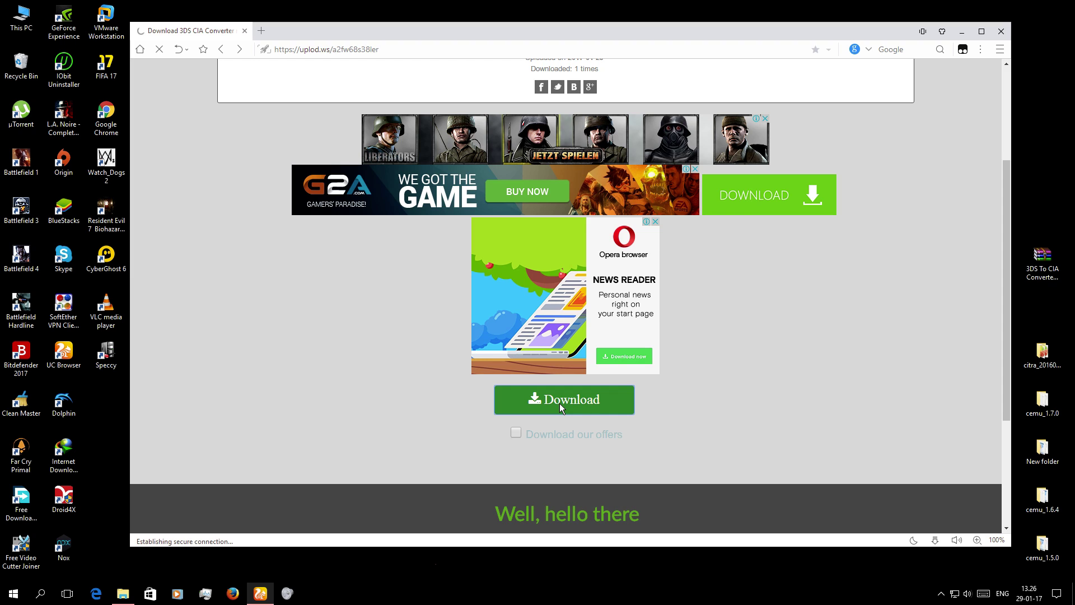
scroll(462, 307, "down", 6)
Cancel IDM's Download File Info prompt, minimize the browser and open 3DS To CIA Converter v4.1.rar.
left_click(572, 240)
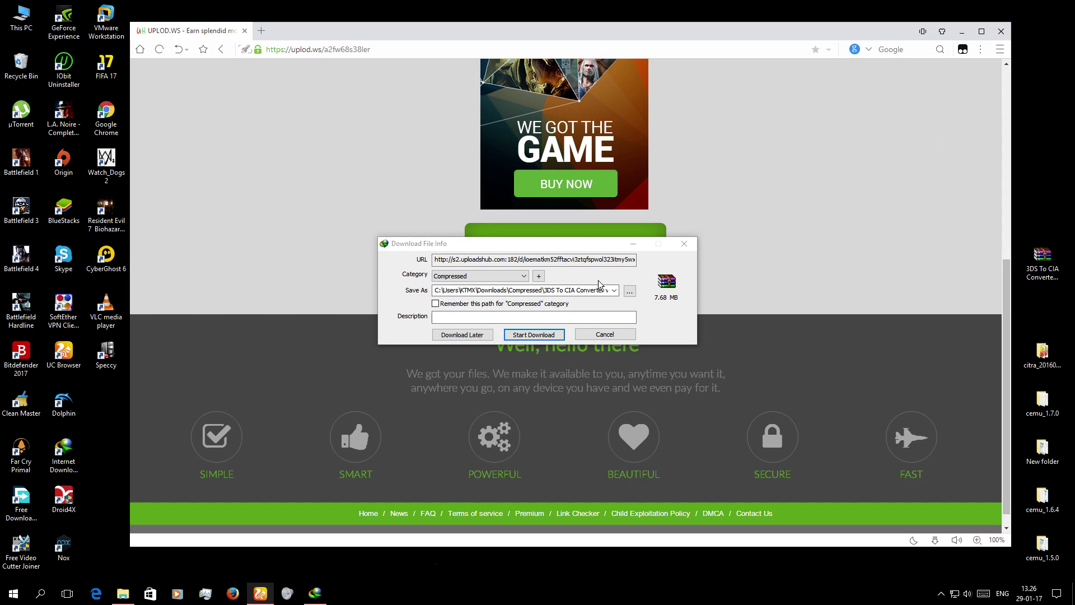
left_click(606, 335)
left_click(962, 32)
double_click(1039, 279)
Create a new desktop folder, New folder (3), beside the WinRAR window.
left_click_drag(753, 195, 838, 189)
right_click(471, 205)
mouse_move(503, 318)
left_click(646, 321)
Extract all four archive items into New folder (3) and close WinRAR.
mouse_move(875, 357)
left_mouse_down()
mouse_move(819, 305)
mouse_move(824, 292)
left_mouse_up()
mouse_move(809, 329)
left_mouse_down()
mouse_move(483, 211)
mouse_move(493, 216)
left_mouse_up()
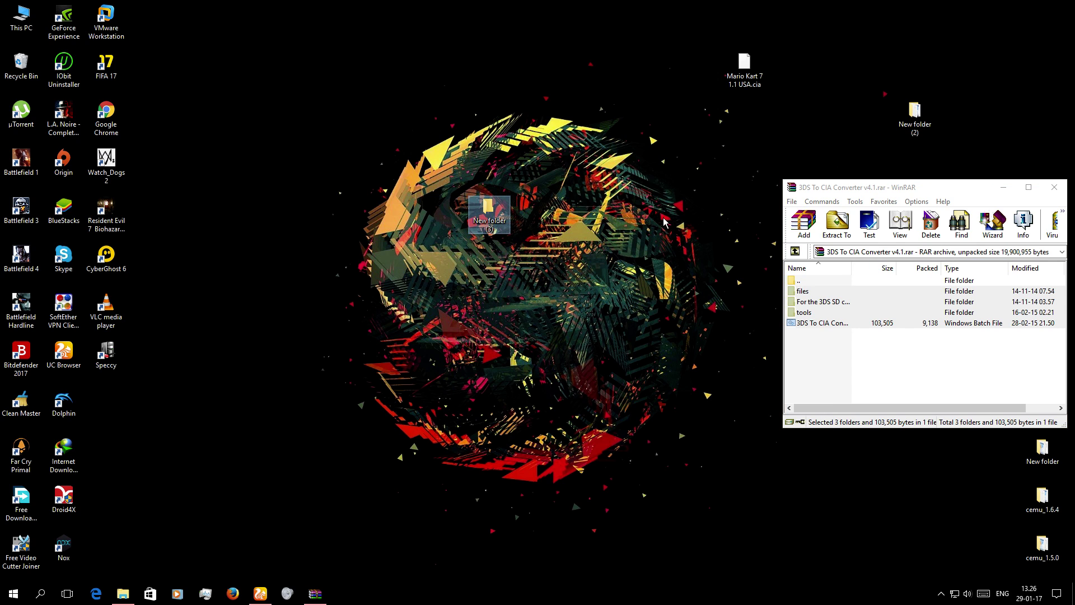
left_click_drag(932, 193, 698, 248)
left_click(820, 242)
Move Mario Kart 7 1.1 USA.cia from the desktop into New folder (3).
double_click(493, 215)
left_click(748, 78)
mouse_move(747, 78)
left_mouse_down()
mouse_move(753, 62)
mouse_move(840, 120)
mouse_move(774, 335)
mouse_move(490, 282)
left_mouse_up()
Launch 3DS To CIA Converter.bat from New folder (3).
left_click(472, 300)
left_click(482, 228)
double_click(482, 229)
Choose converter menu option 3, then option 6 for CIA files.
type("3")
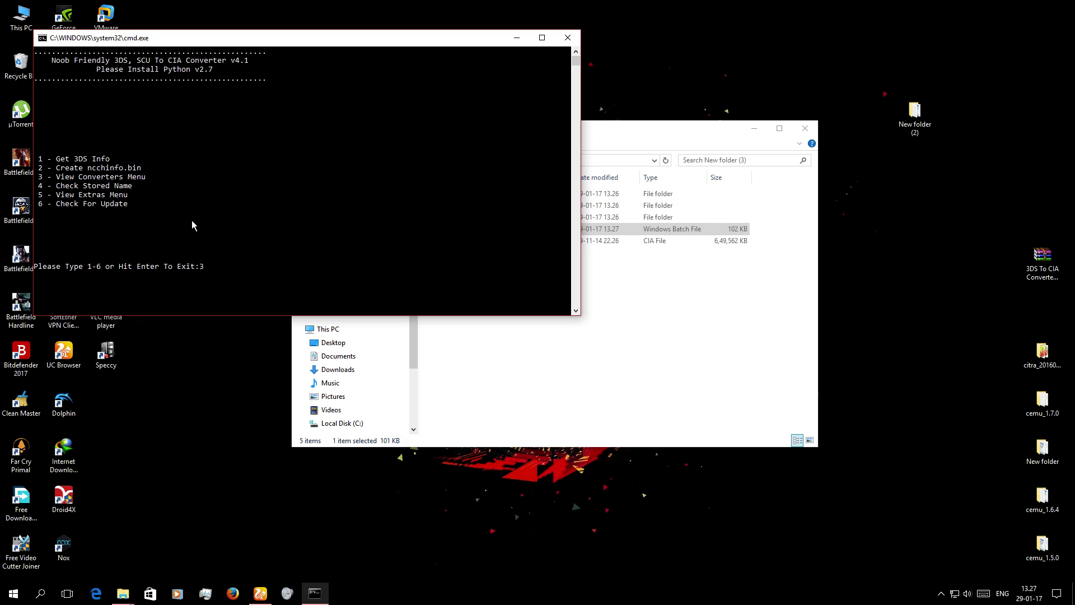
key("Return")
type("6")
key("Return")
Copy the Mario Kart 7 1.1 USA.cia file name and submit it at the converter prompt.
left_click(606, 135)
left_click(455, 241)
right_click(450, 241)
left_click(480, 413)
left_click_drag(512, 241, 421, 245)
left_click(173, 36)
left_click(152, 69)
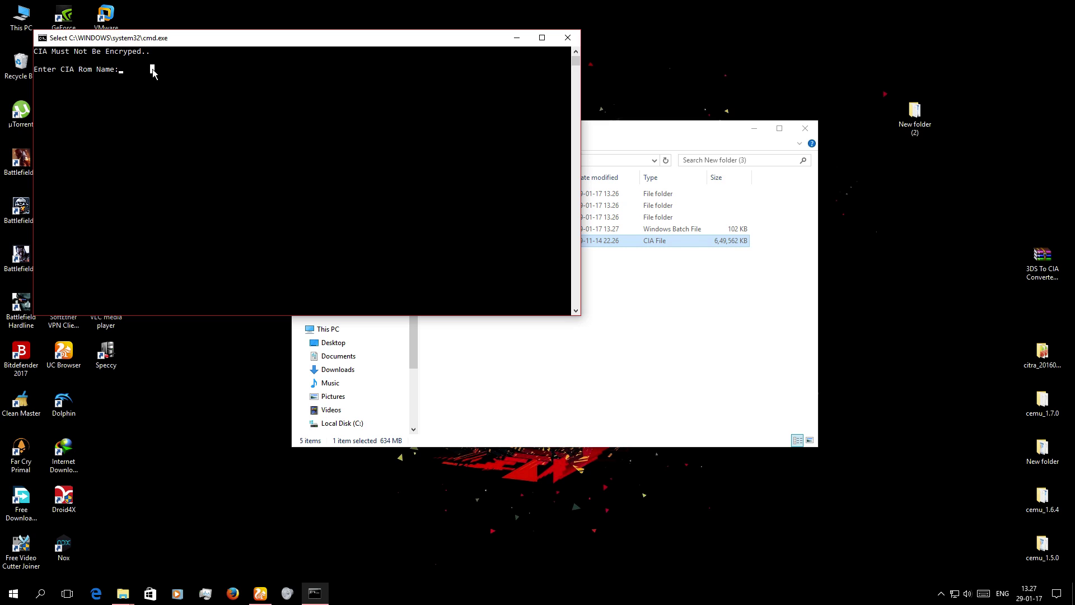
right_click(157, 79)
key("Return")
left_click(604, 149)
Move New folder (3) aside to watch exefs, romfs and temporary .3ds files appear.
left_click_drag(579, 176, 786, 193)
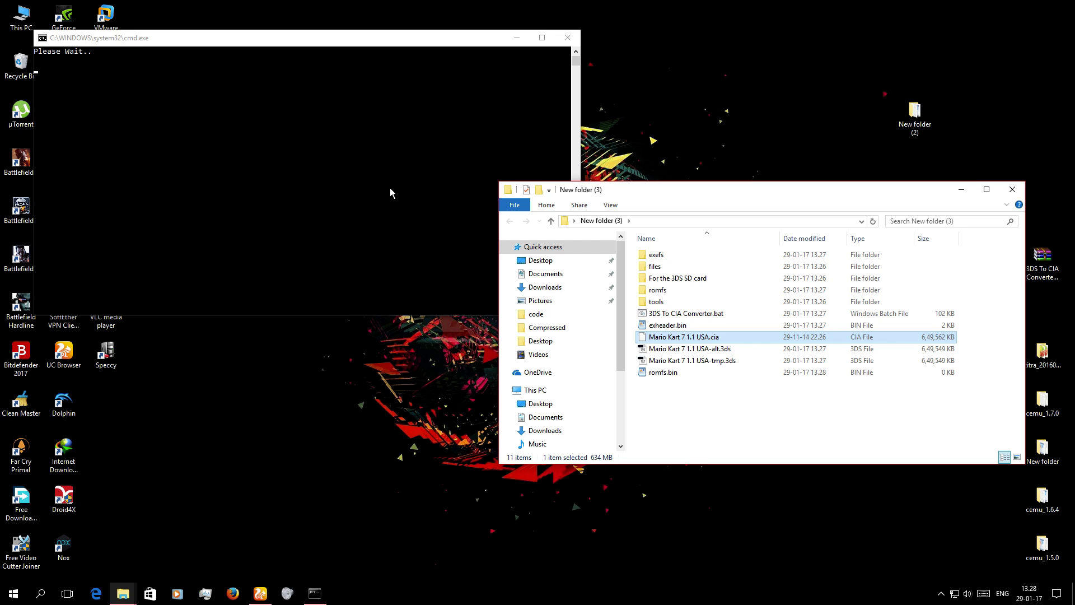
left_click(147, 38)
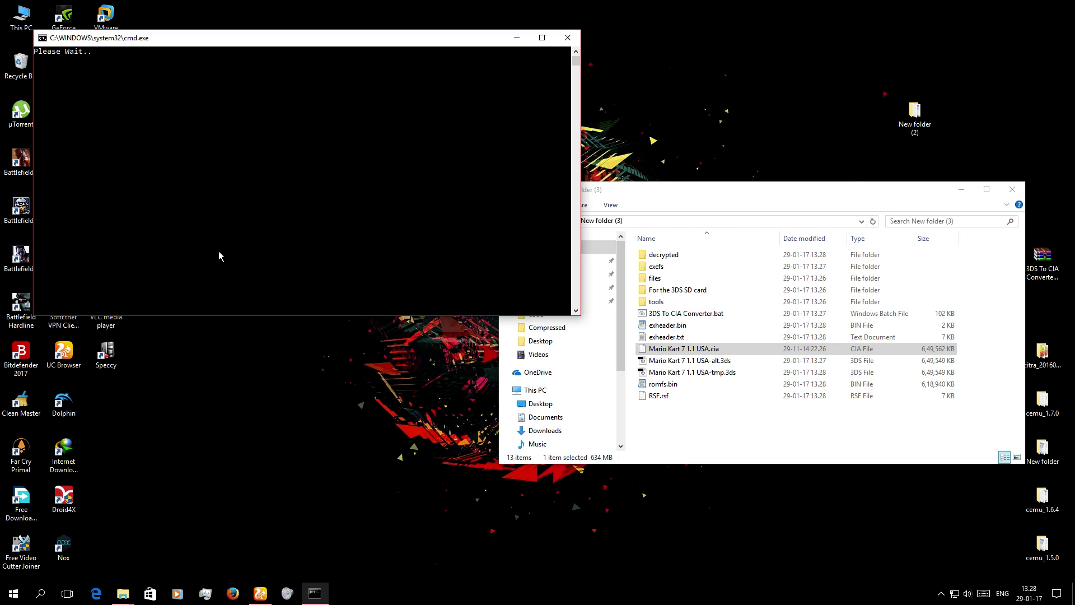
Wait for the Mario Kart 7 conversion to finish, then dismiss the completion message.
key("Return")
key("Return")
Open the citra_20160924_cpu_jit desktop folder and run citra-qt-gcc-jit-sse3-15.exe.
left_click_drag(687, 194, 502, 112)
left_click(1044, 359)
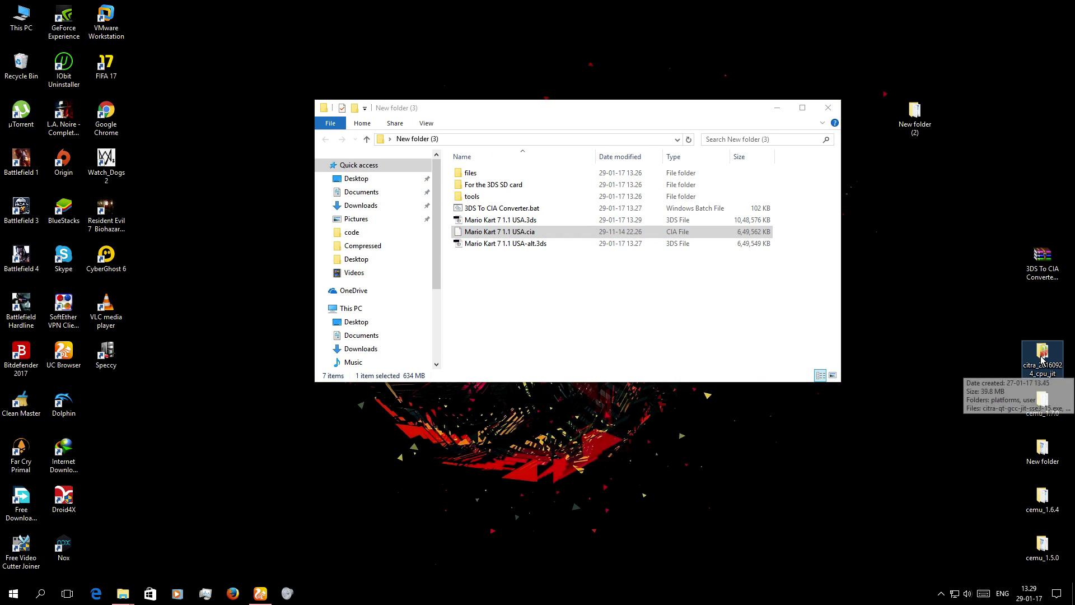
double_click(1034, 373)
mouse_move(542, 136)
left_mouse_down()
mouse_move(747, 279)
mouse_move(793, 274)
left_mouse_up()
double_click(750, 349)
Use Citra's File > Load File to browse to Desktop\New folder (3).
left_click(190, 143)
left_click(206, 158)
left_click(224, 249)
double_click(676, 250)
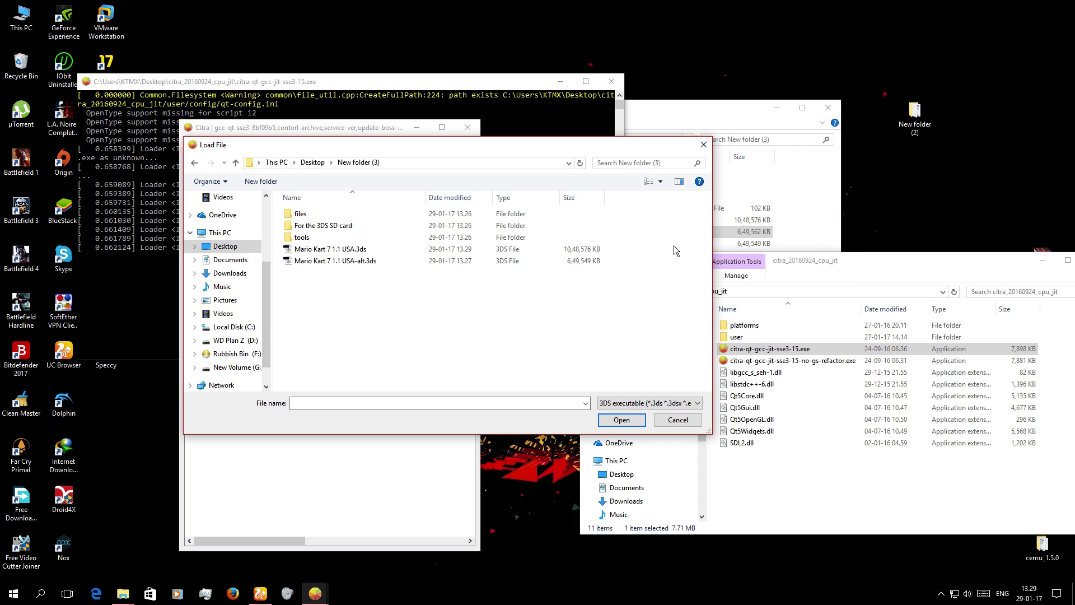